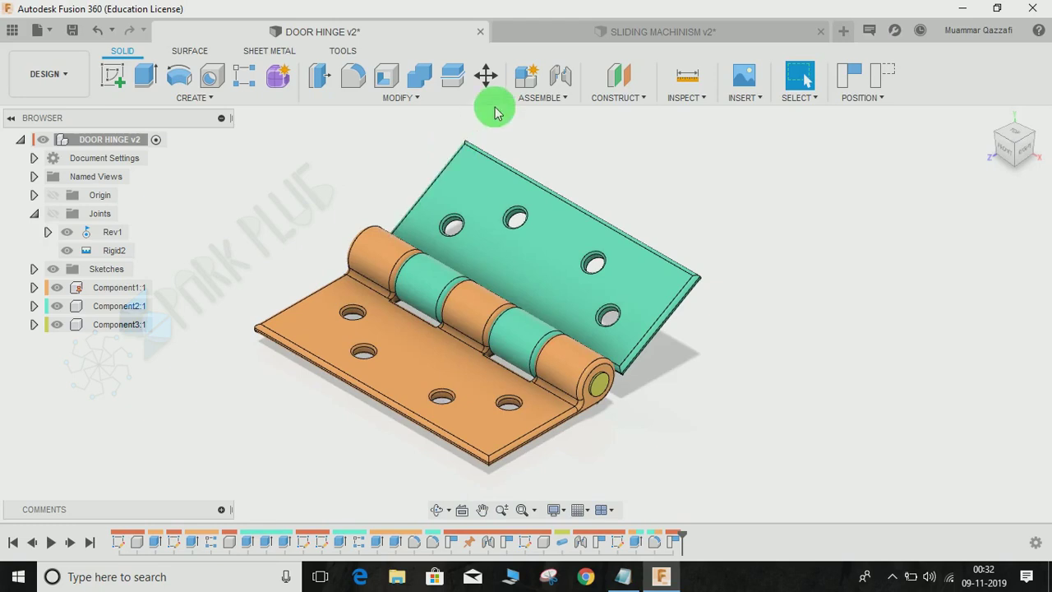
Swing the green leaf more upright about the Rev1 hinge pin to see how it moves.
click(539, 97)
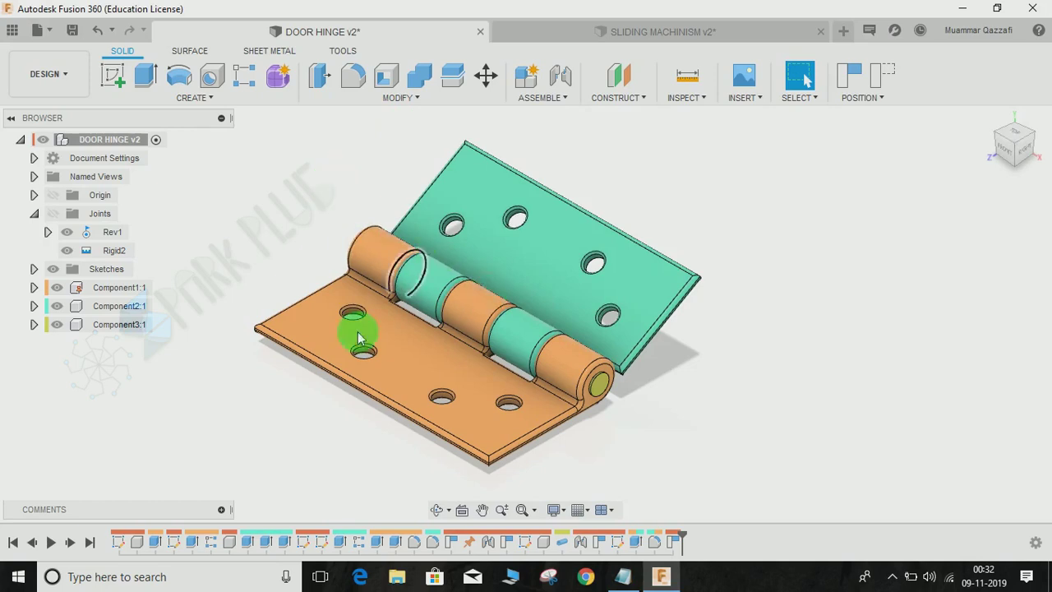
scroll(475, 333, up, 1)
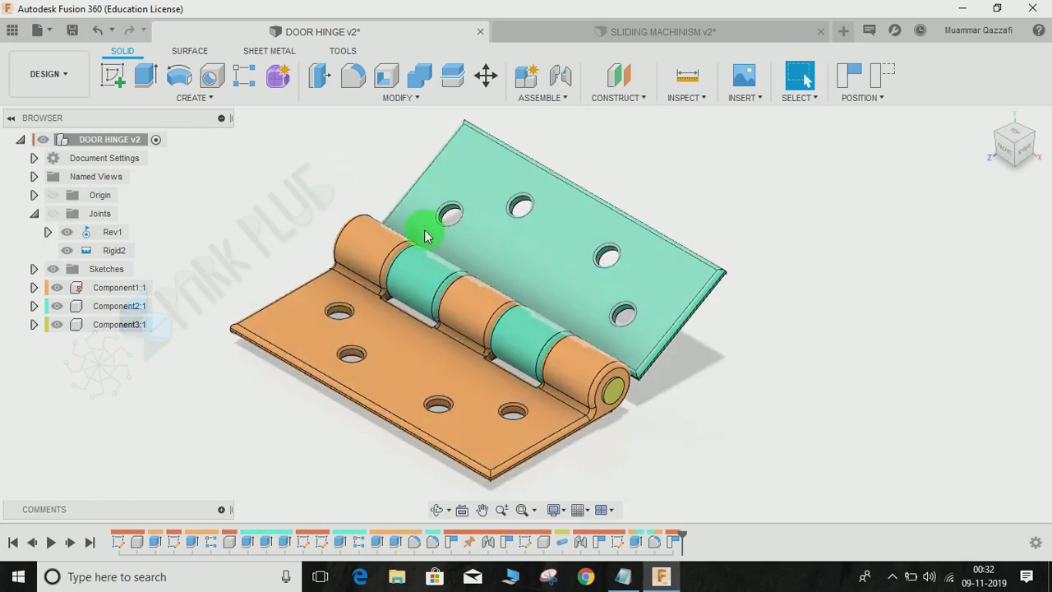
drag(679, 322, 540, 114)
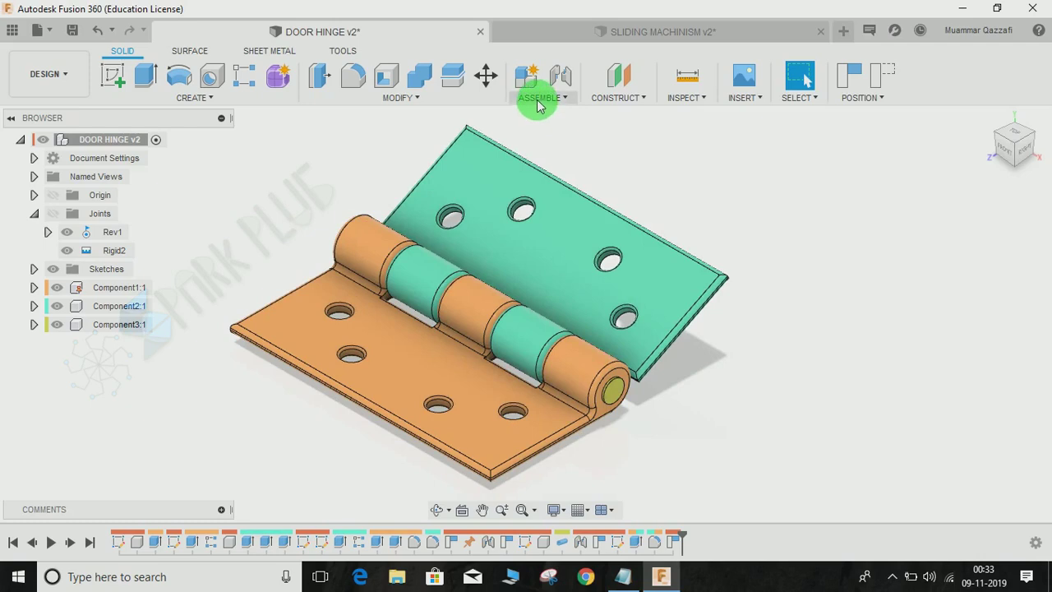
Rotate the green leaf about the Rev1 pin until it stands near vertical, with no limit stopping it.
click(539, 99)
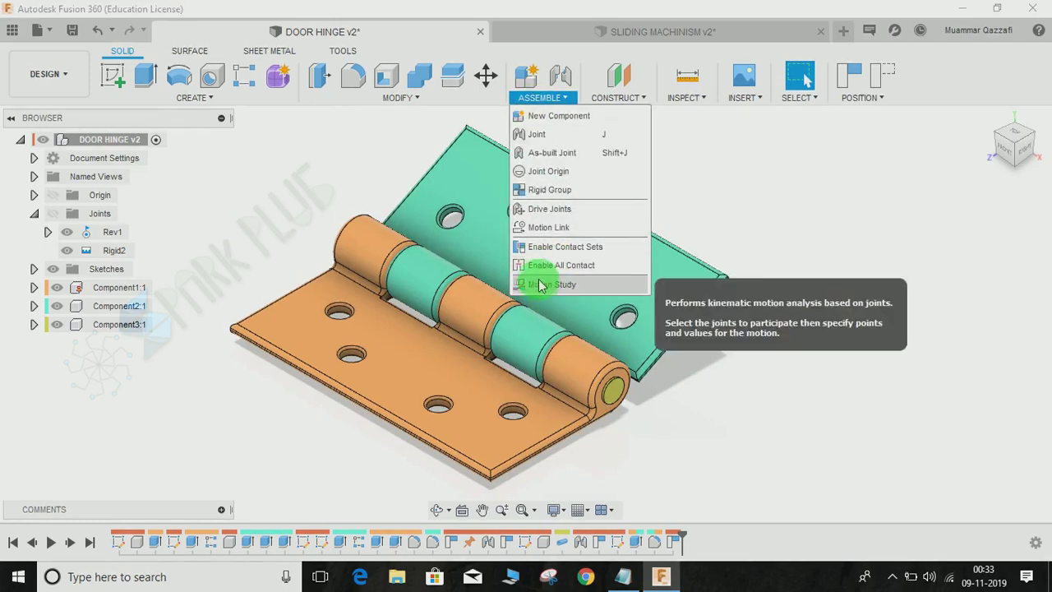
click(305, 154)
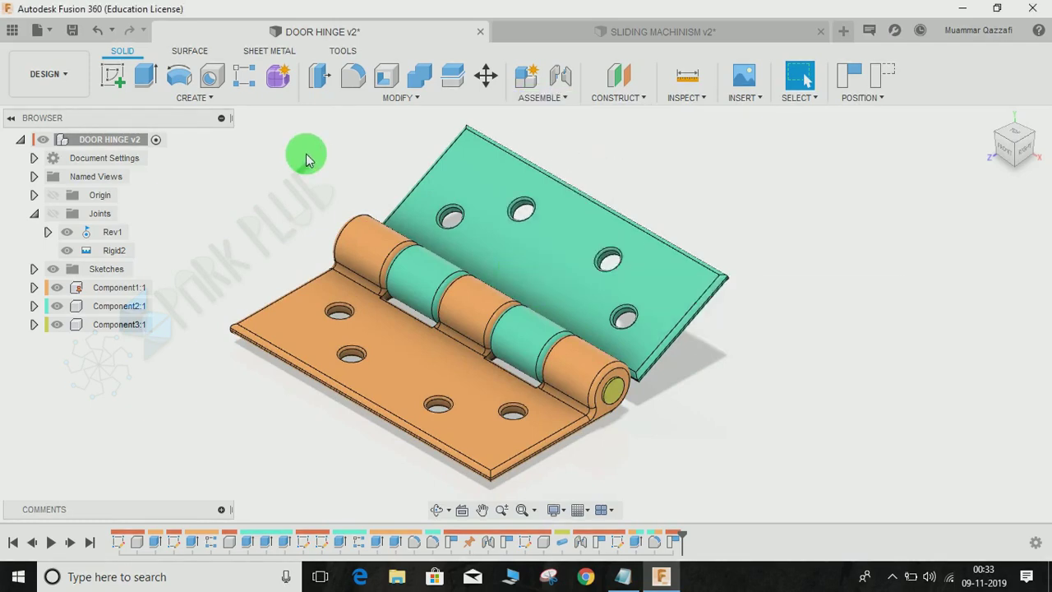
drag(458, 199, 360, 364)
drag(419, 217, 452, 176)
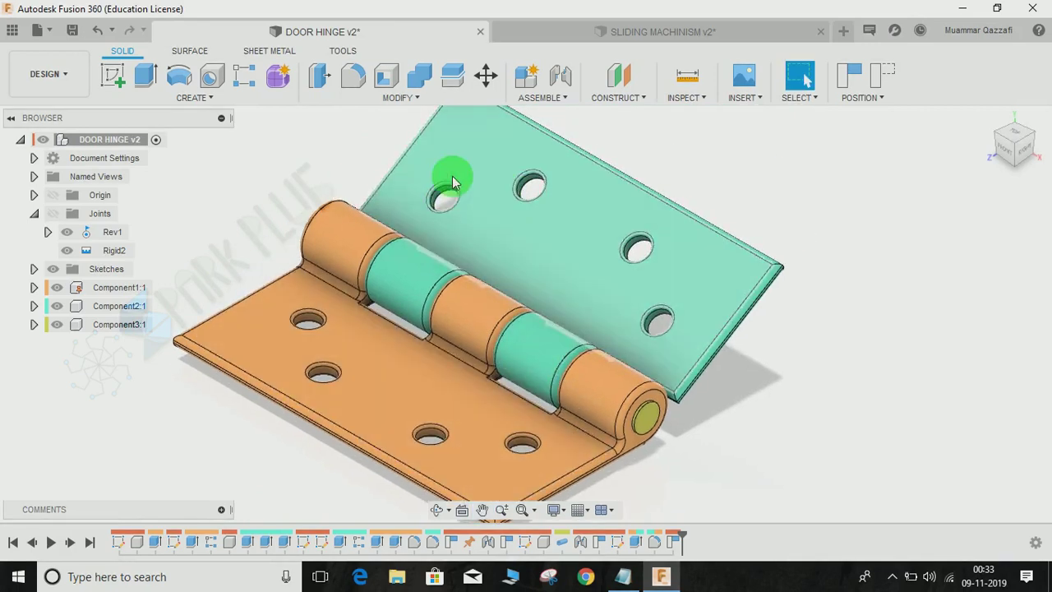
mouse_move(387, 305)
middle_down()
mouse_move(391, 274)
mouse_move(385, 287)
middle_up()
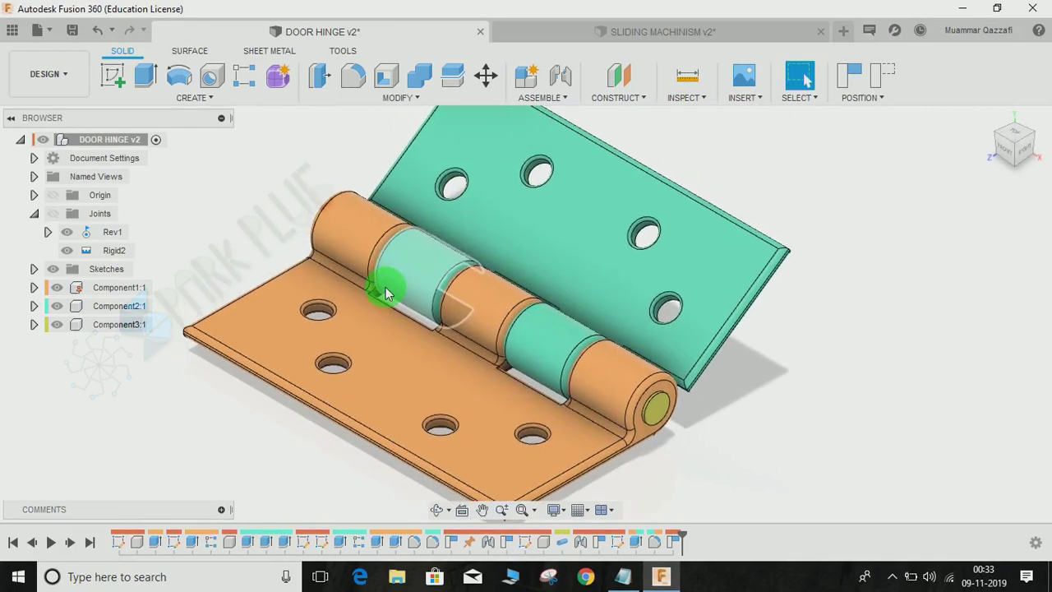
scroll(377, 271, down, 2)
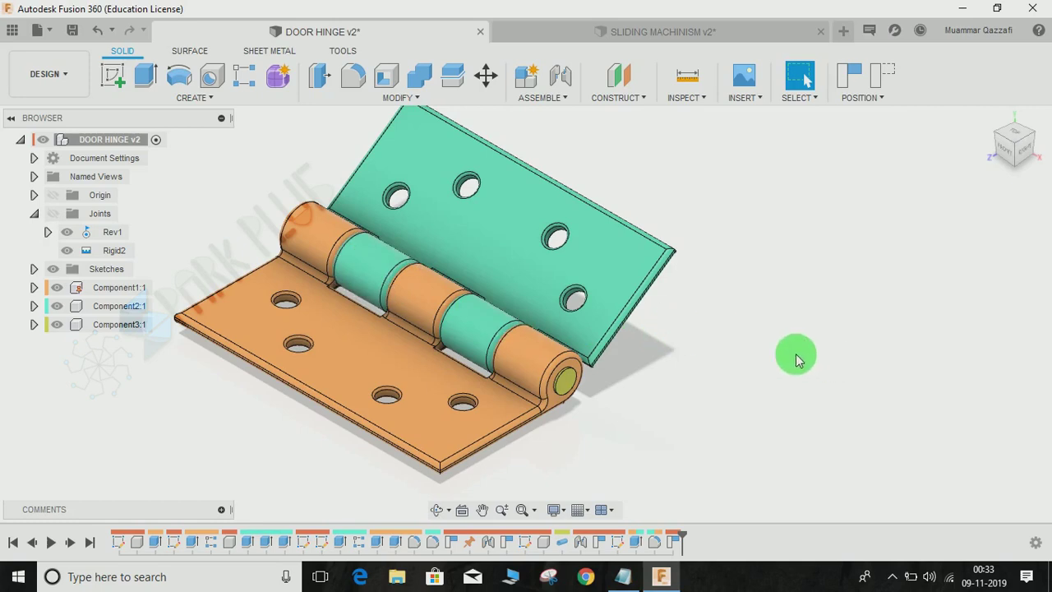
middle_drag(740, 342, 773, 352)
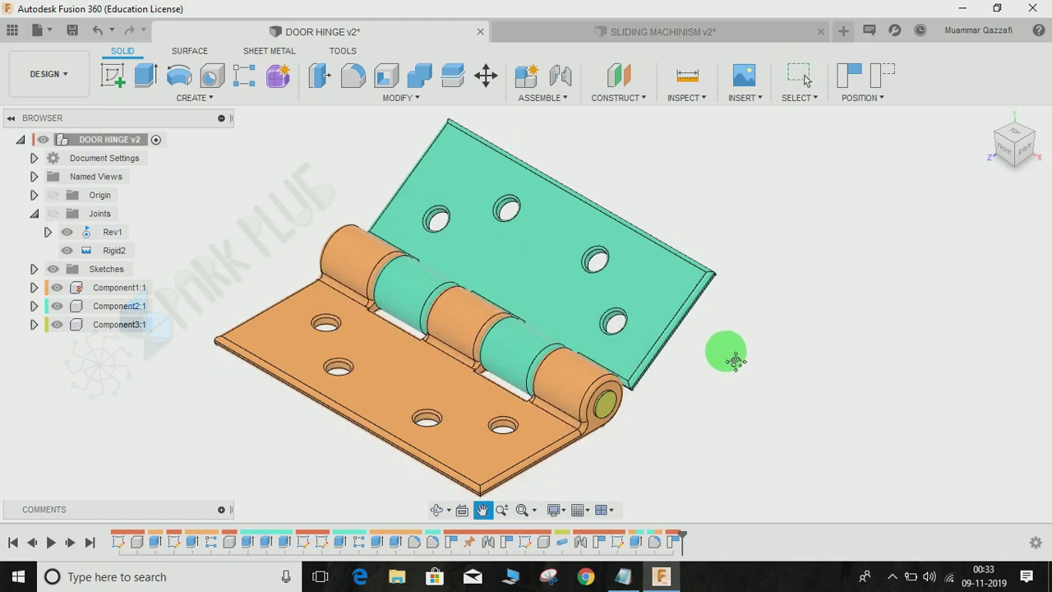
From the RIGHT view, swing the green leaf up, then down to horizontal.
middle_drag(731, 357, 718, 347)
drag(647, 319, 568, 293)
click(1034, 162)
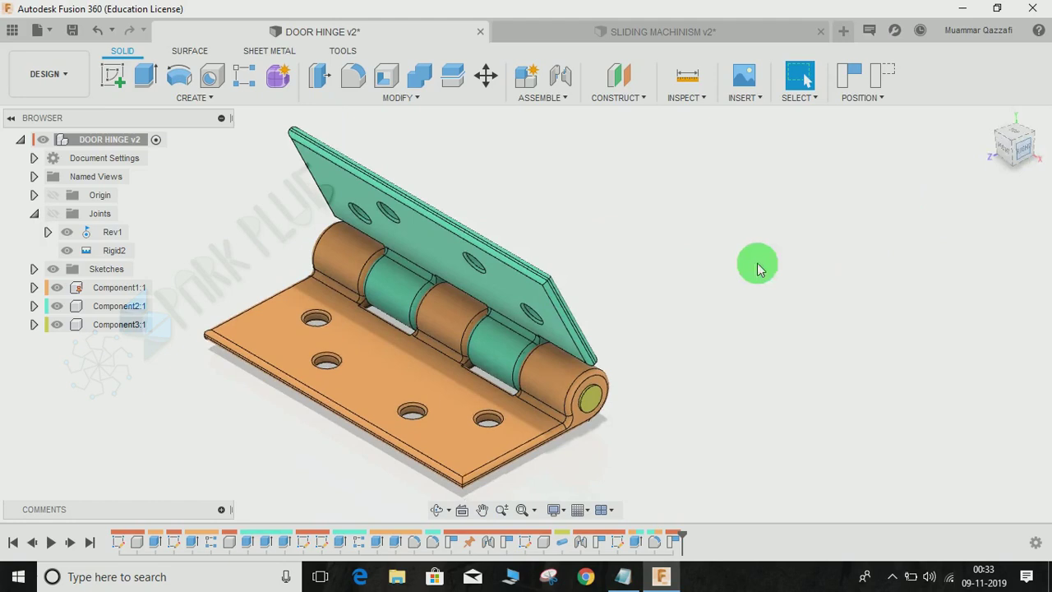
mouse_move(462, 222)
mouse_down()
mouse_move(578, 254)
mouse_move(622, 359)
mouse_move(595, 369)
mouse_move(618, 368)
mouse_move(602, 373)
mouse_move(437, 277)
mouse_move(346, 352)
mouse_move(404, 362)
mouse_move(350, 358)
mouse_move(354, 277)
mouse_move(368, 311)
mouse_move(470, 181)
mouse_move(710, 346)
mouse_up()
scroll(349, 358, up, 2)
Back in the home view, tilt the green leaf slightly open from flat.
click(998, 124)
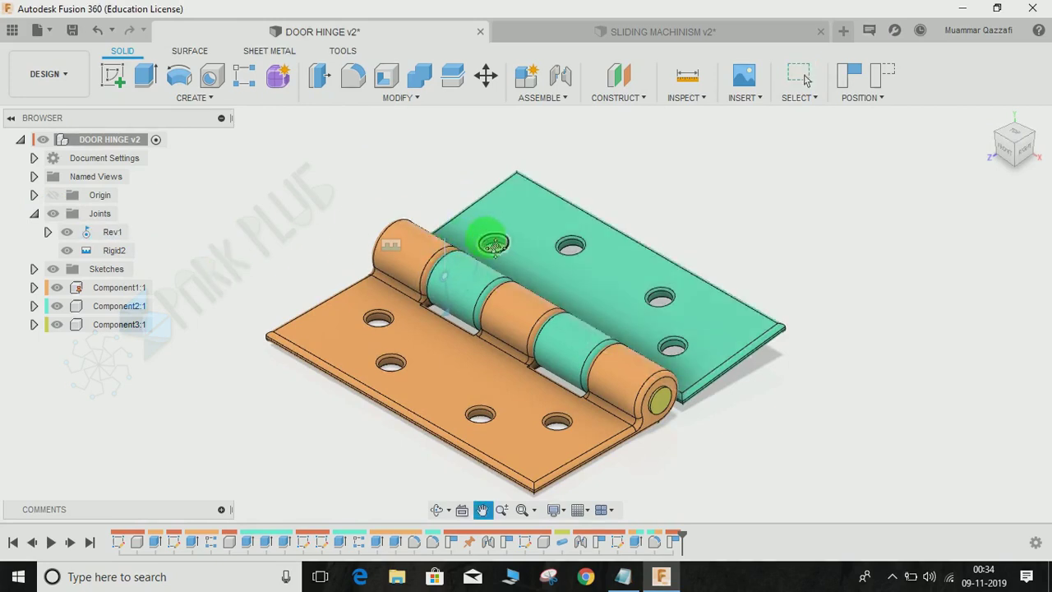
middle_drag(489, 241, 452, 240)
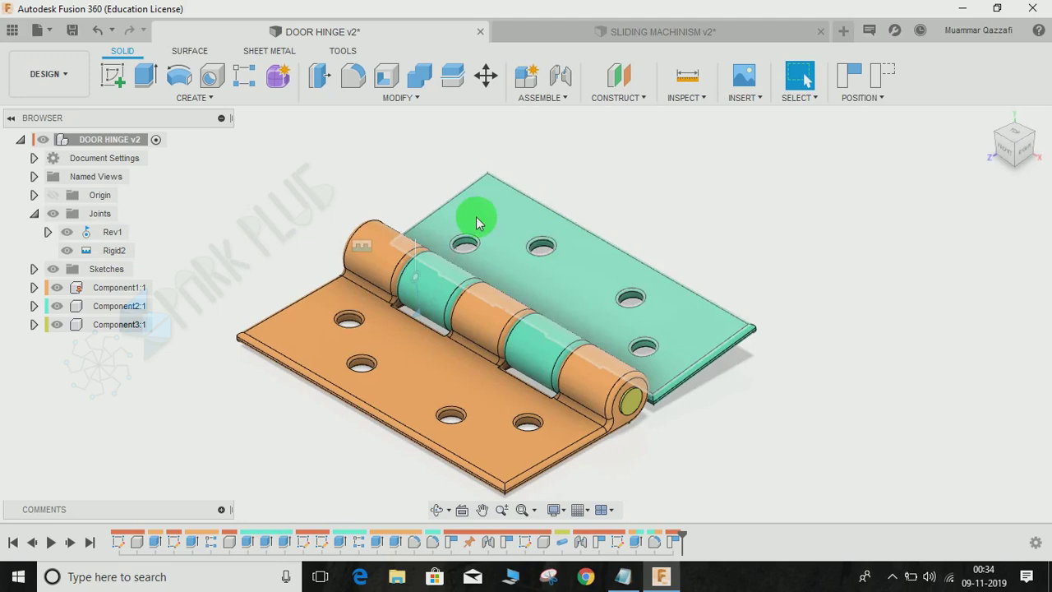
drag(477, 219, 463, 223)
Start editing Rev1's joint limits, keeping Rotate as the motion type.
click(103, 233)
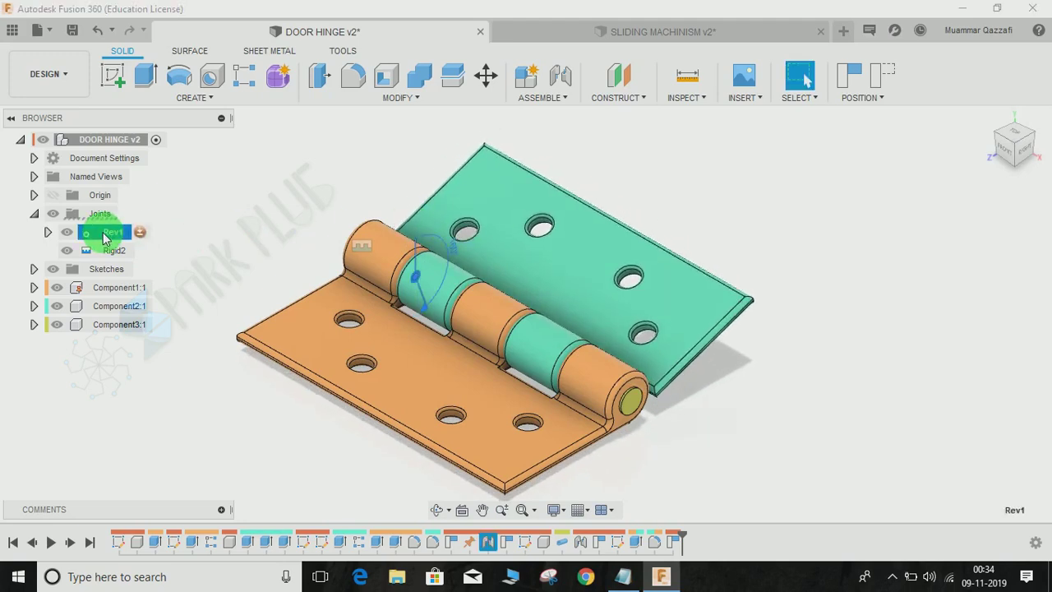
right_click(104, 237)
click(138, 302)
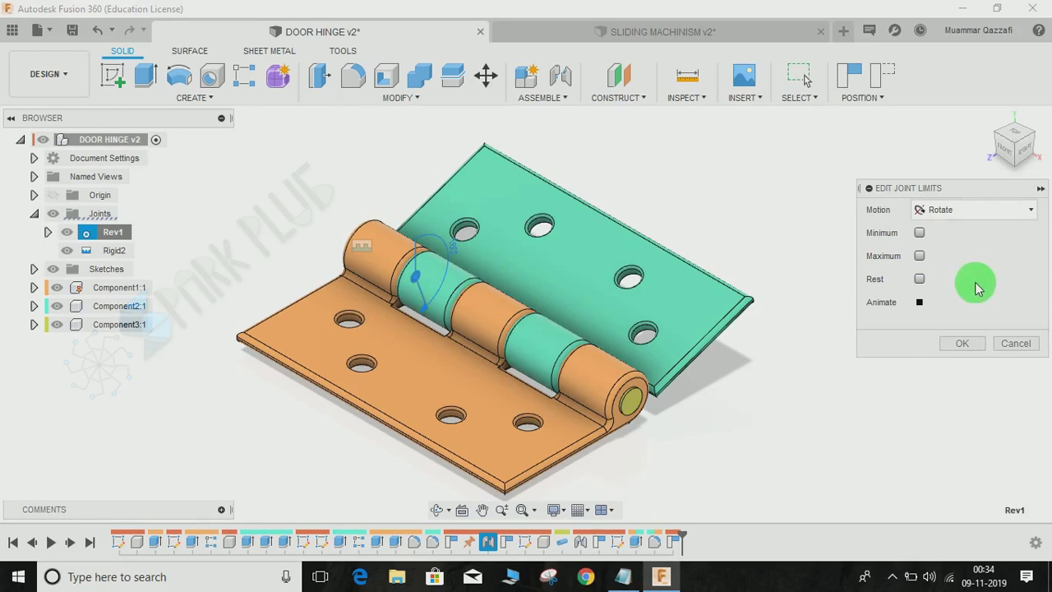
click(942, 208)
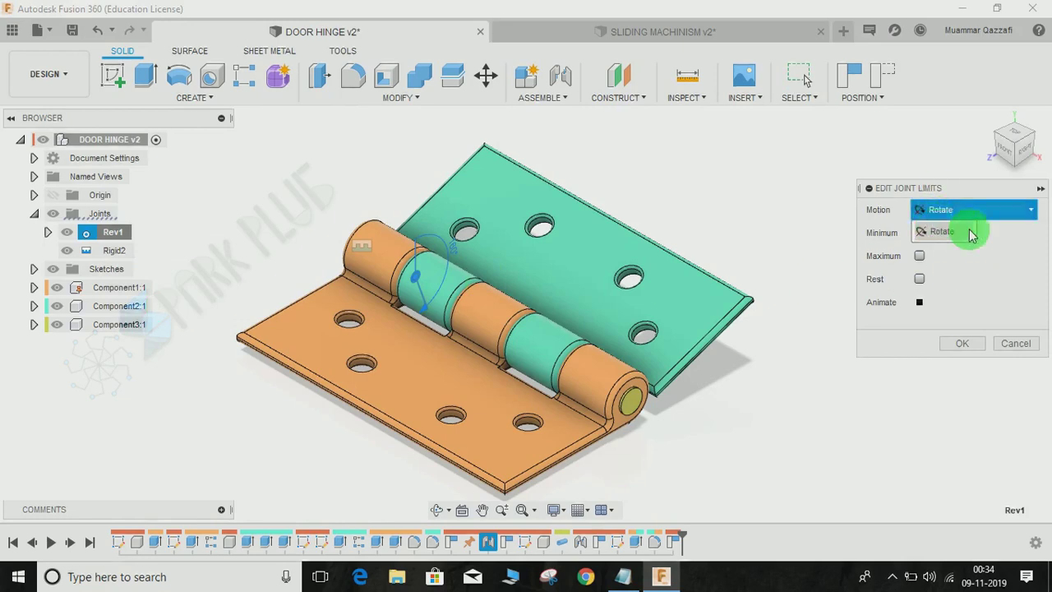
click(1024, 210)
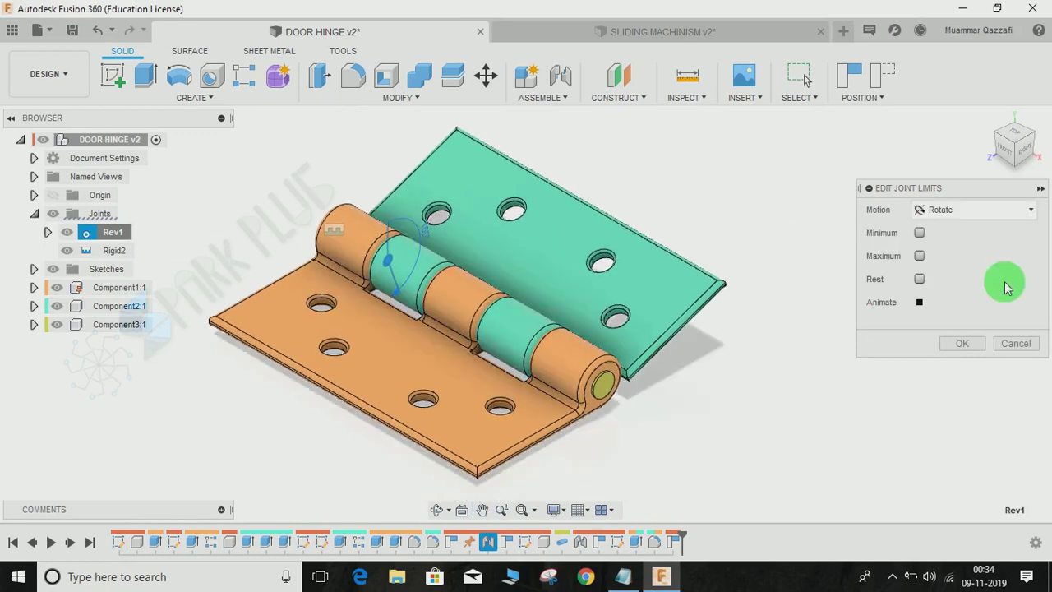
Enable the minimum and maximum rotation limits and drag the leaf to set 140.0 deg.
click(920, 234)
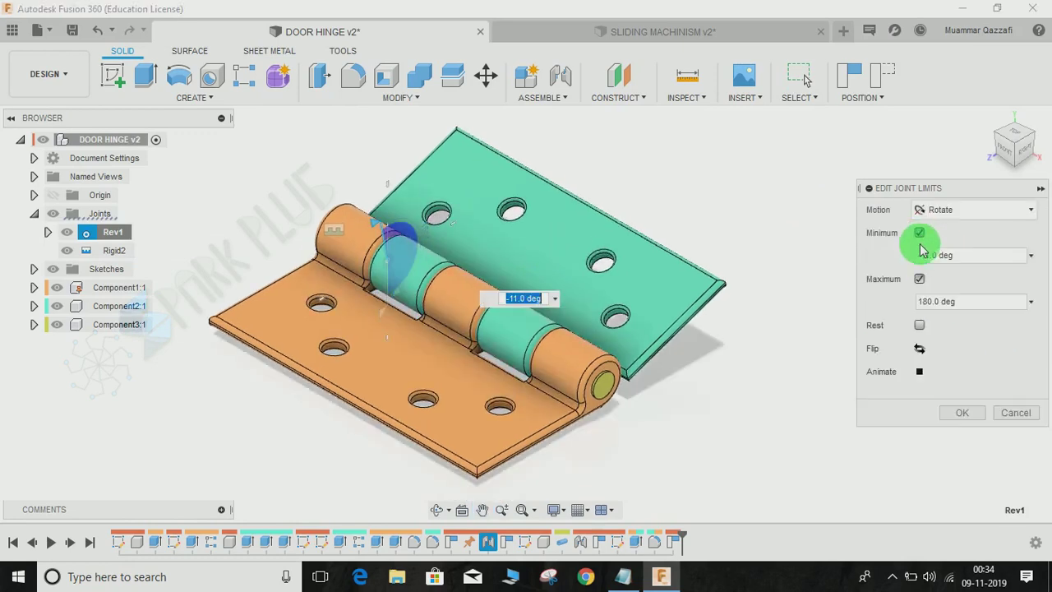
drag(934, 188, 890, 195)
click(877, 285)
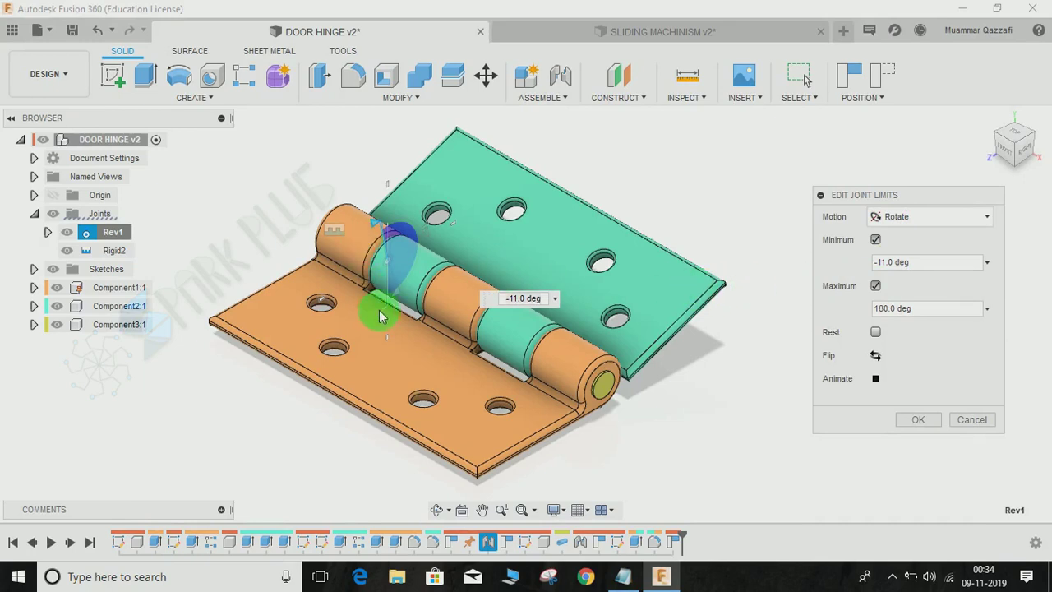
drag(381, 239, 525, 384)
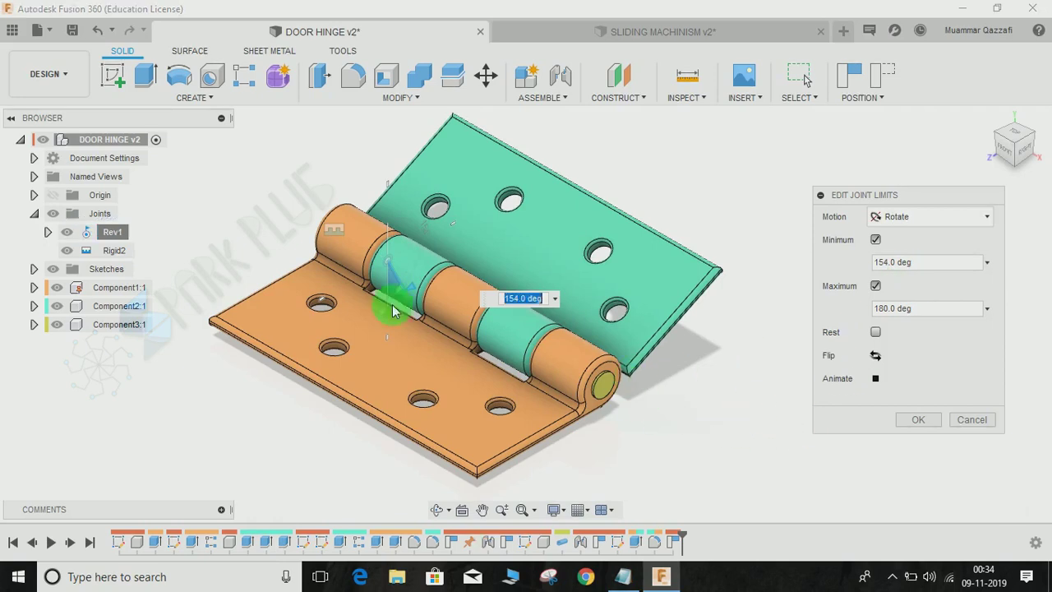
drag(378, 313, 610, 347)
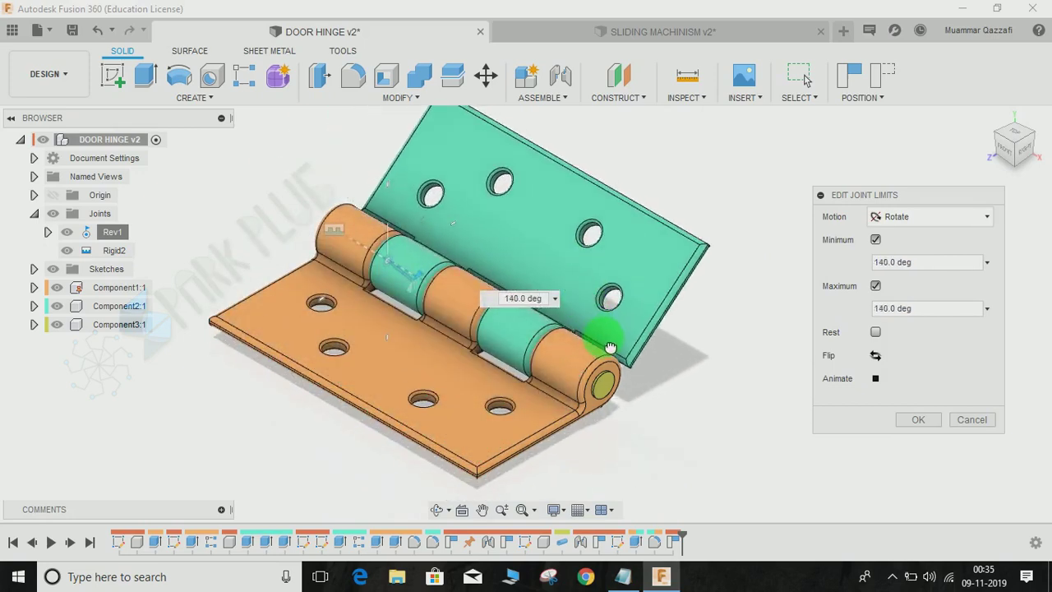
Set Rev1's maximum to 150 deg and minimum to 10 deg, preview with Animate, and apply.
drag(959, 308, 846, 332)
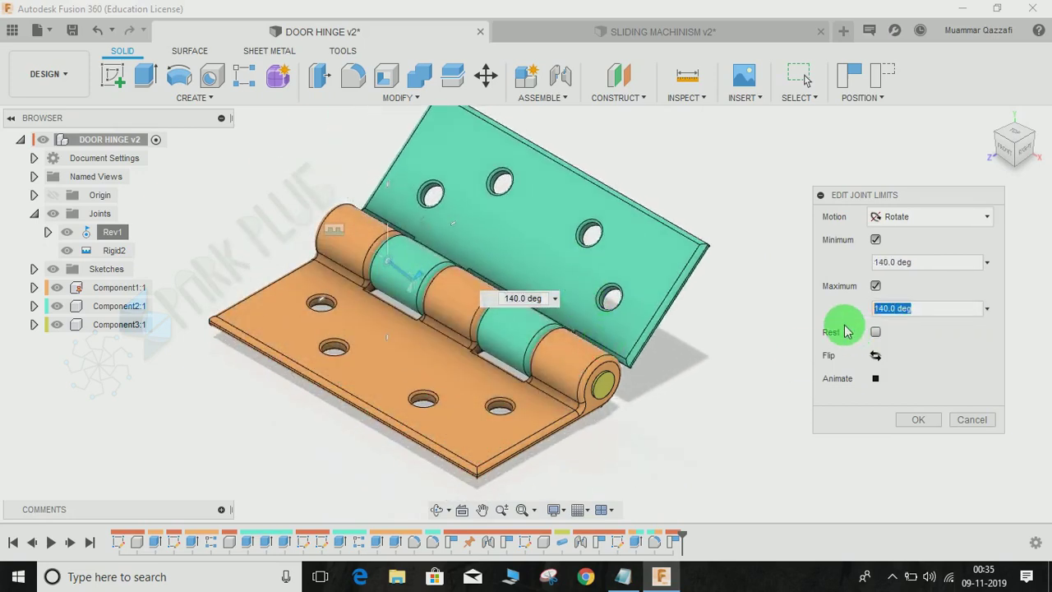
text(150)
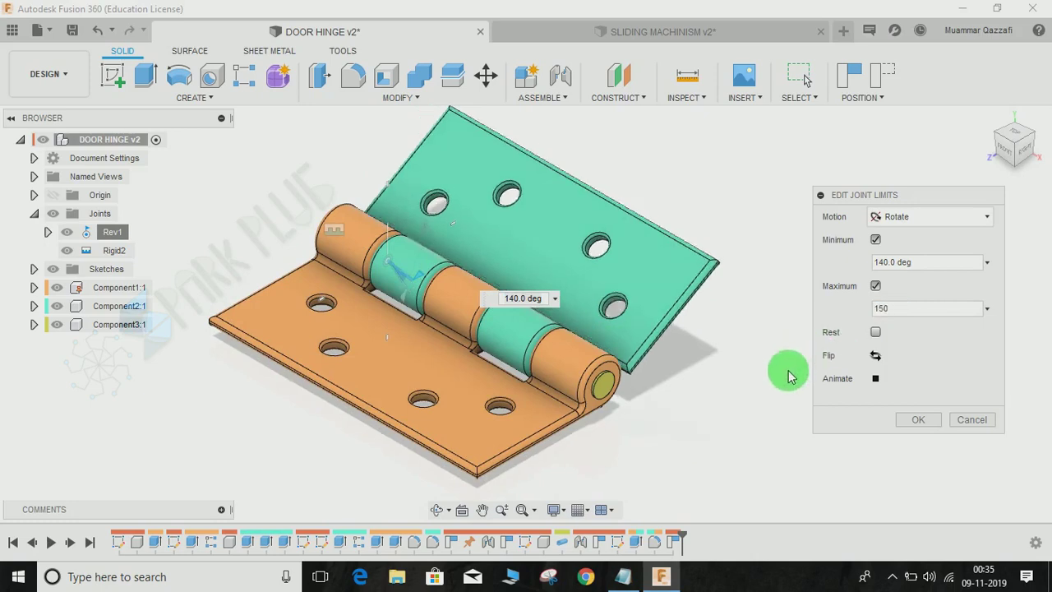
drag(927, 263, 826, 281)
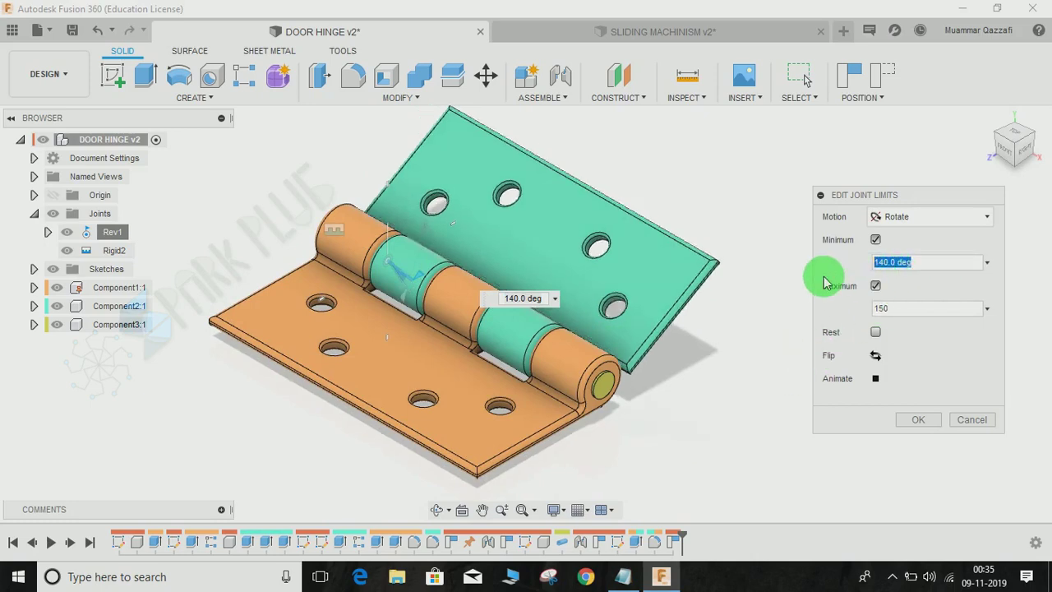
key(Return)
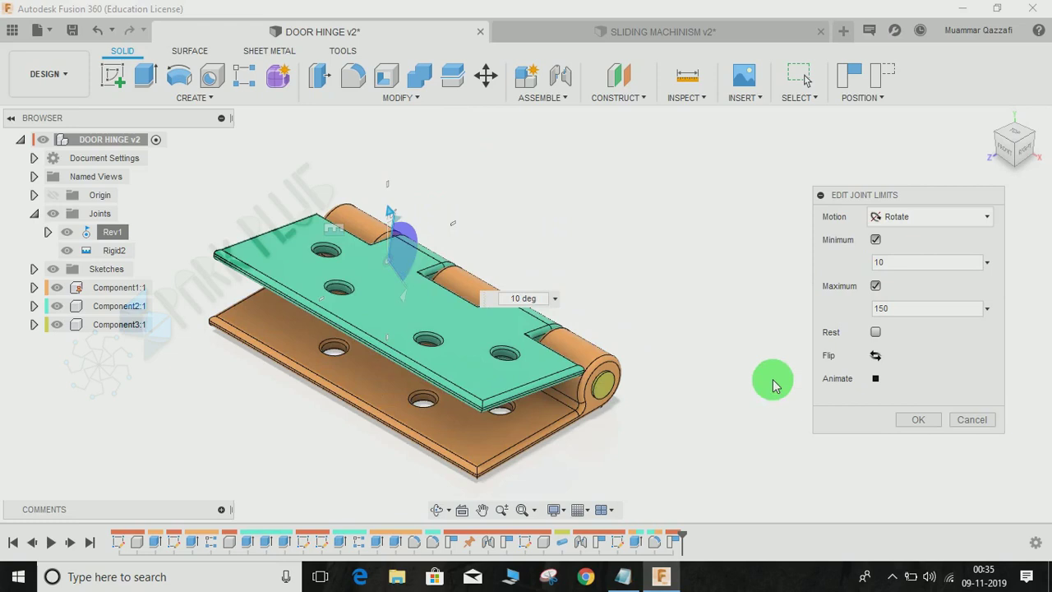
click(877, 380)
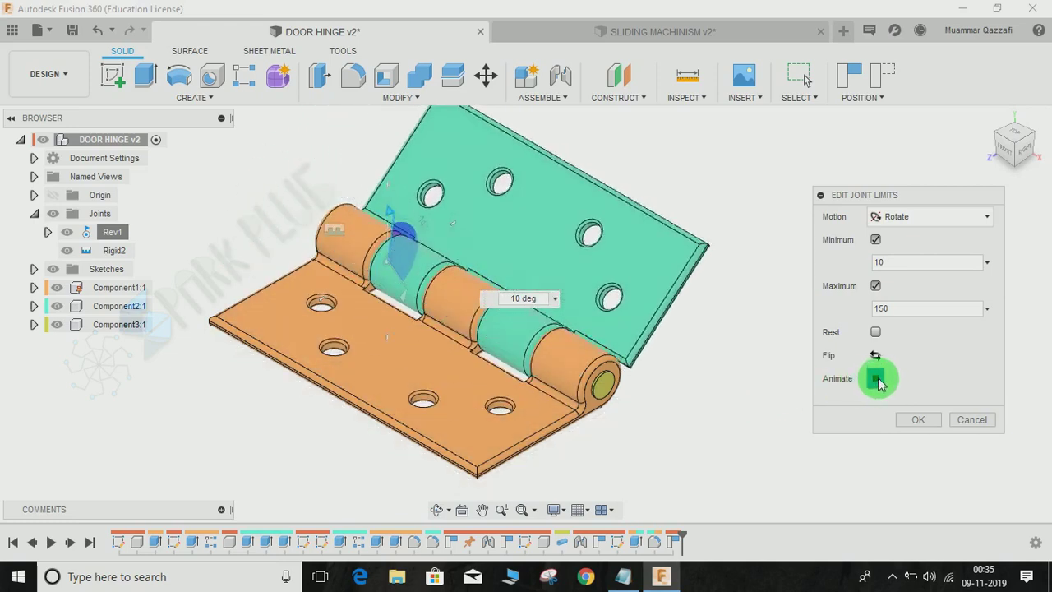
click(921, 420)
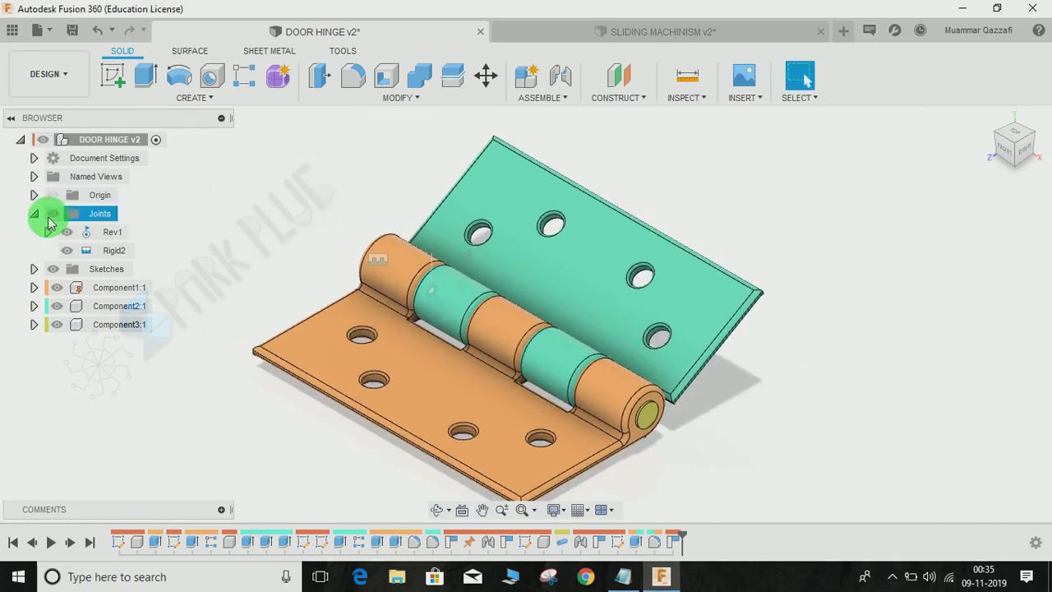
Drag the green leaf in the home and RIGHT views to confirm it stays within 10–150 deg.
drag(526, 228, 964, 205)
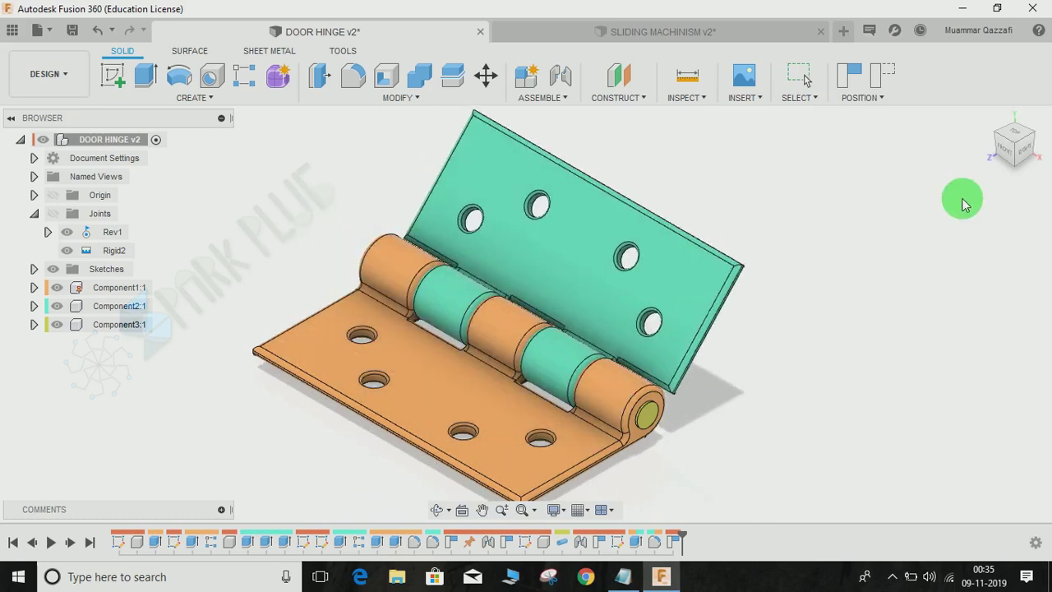
click(1024, 149)
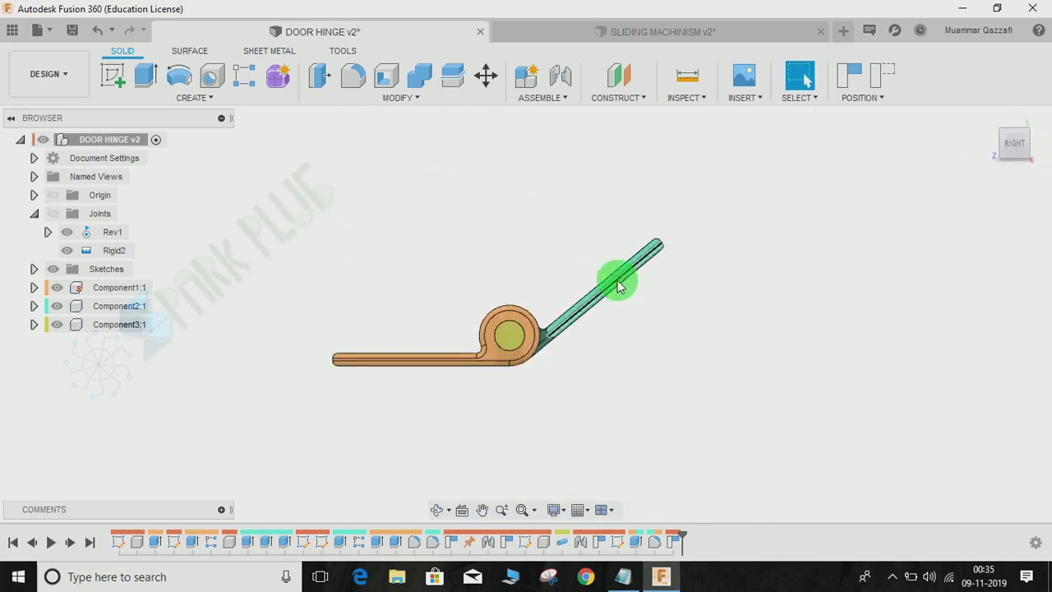
drag(618, 285, 1050, 148)
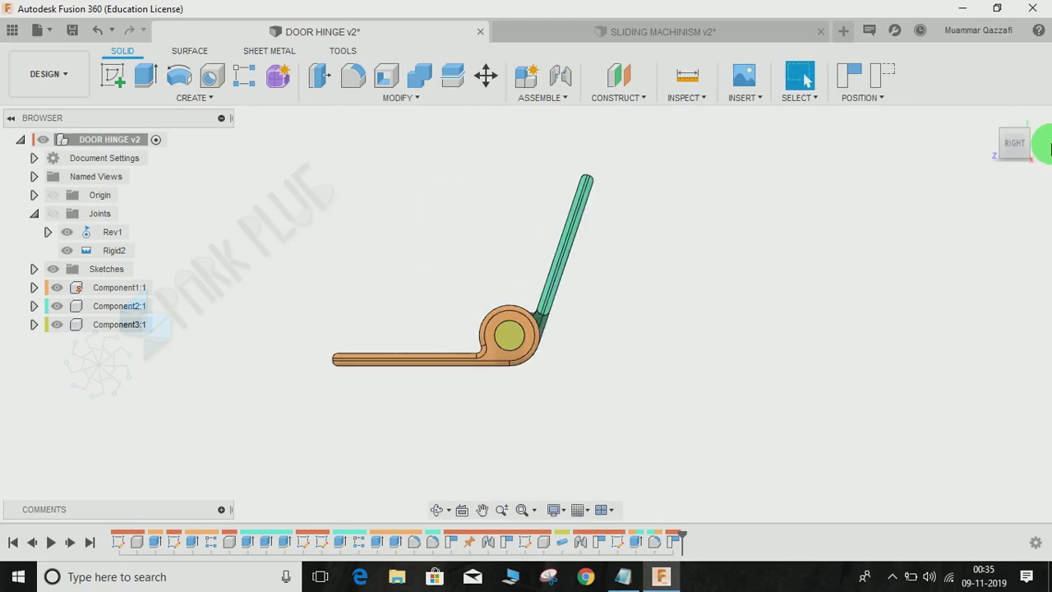
click(989, 116)
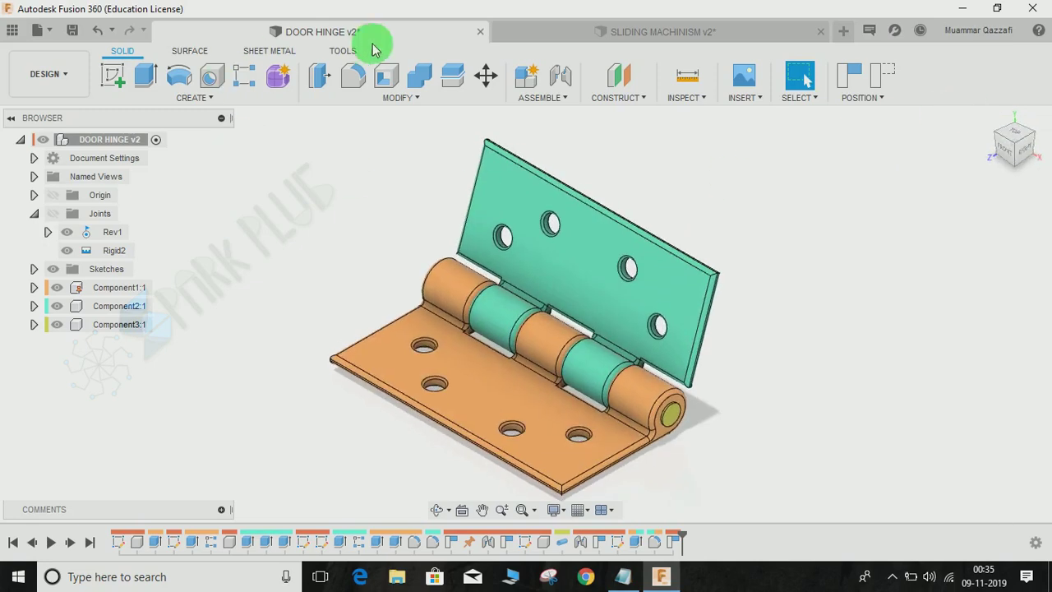
In SLIDING MACHINISM v2, slide the red block along the slot to see its free travel.
click(639, 33)
drag(582, 393, 478, 387)
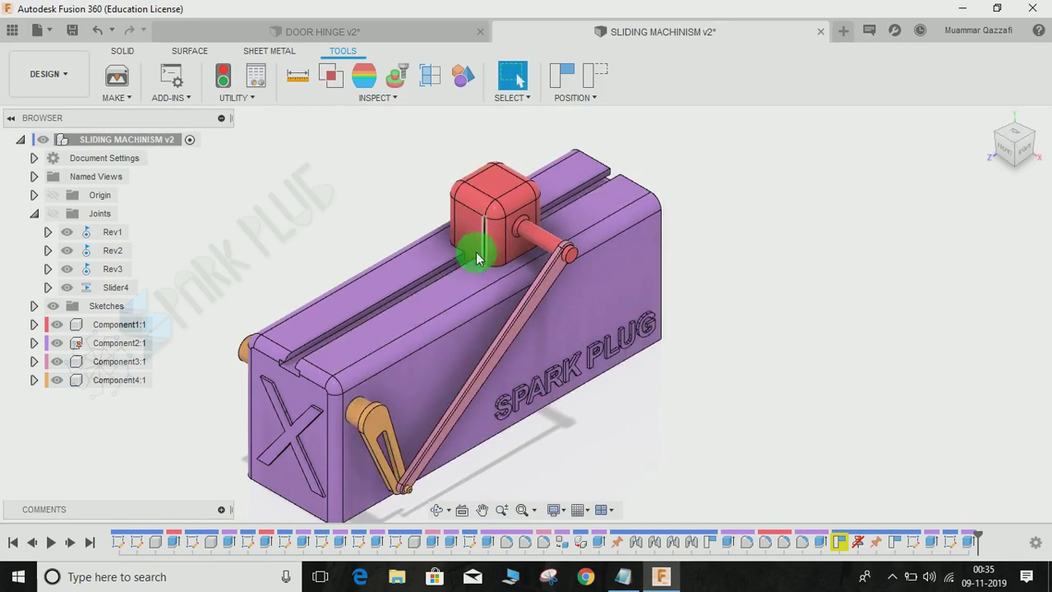
drag(476, 252, 444, 261)
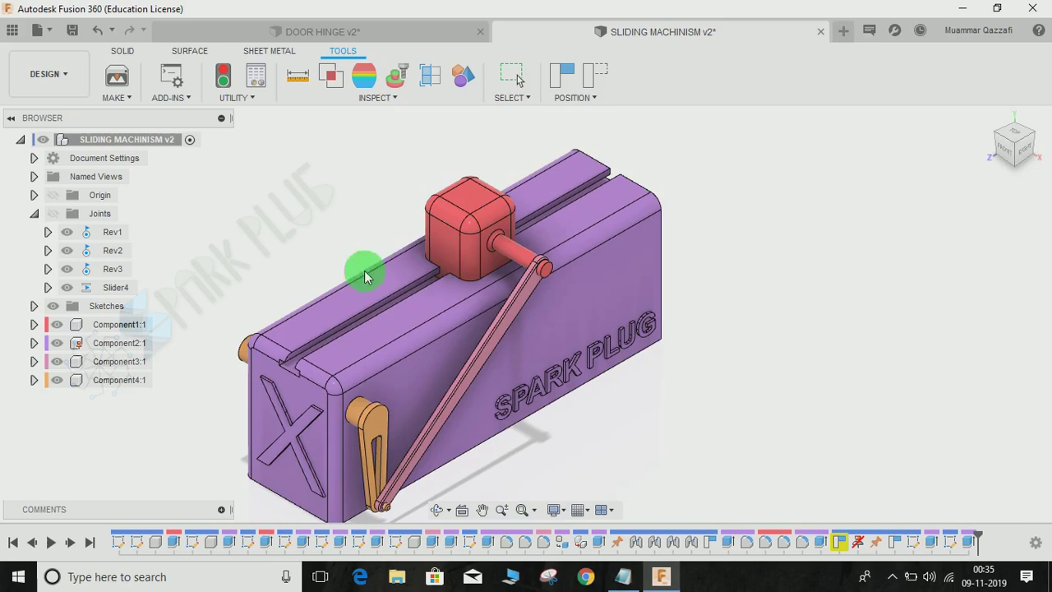
Limit Slider4 to a -65 mm minimum and 15 mm maximum, preview with Animate, and apply.
click(116, 289)
right_click(116, 292)
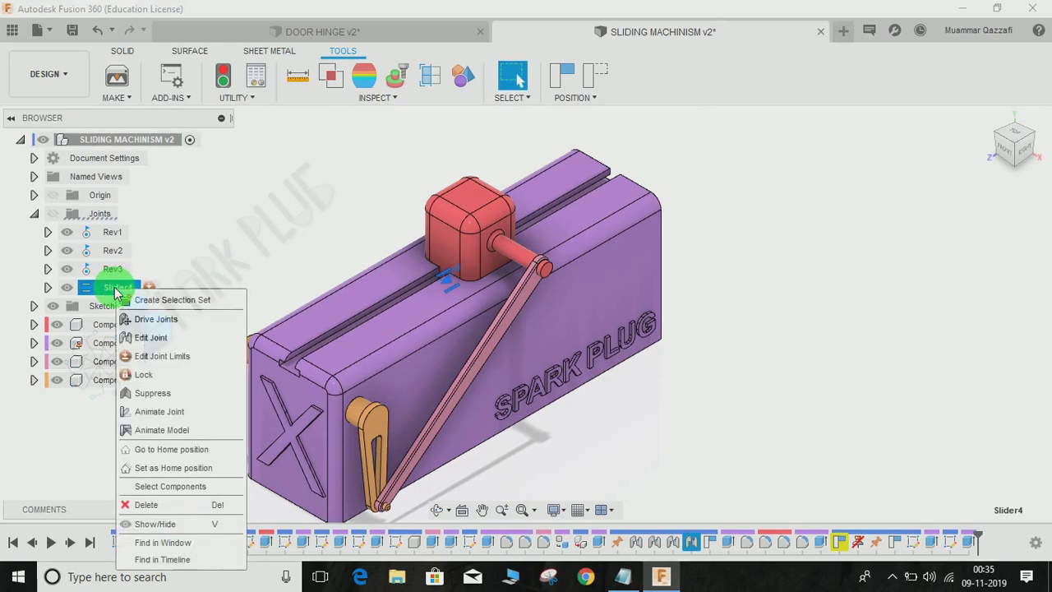
click(161, 357)
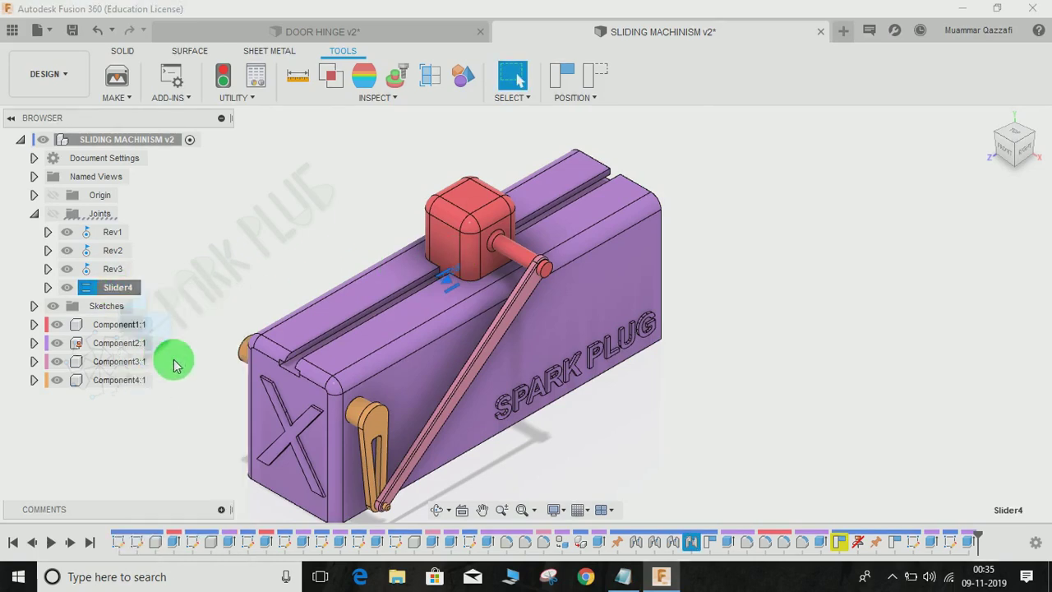
click(875, 240)
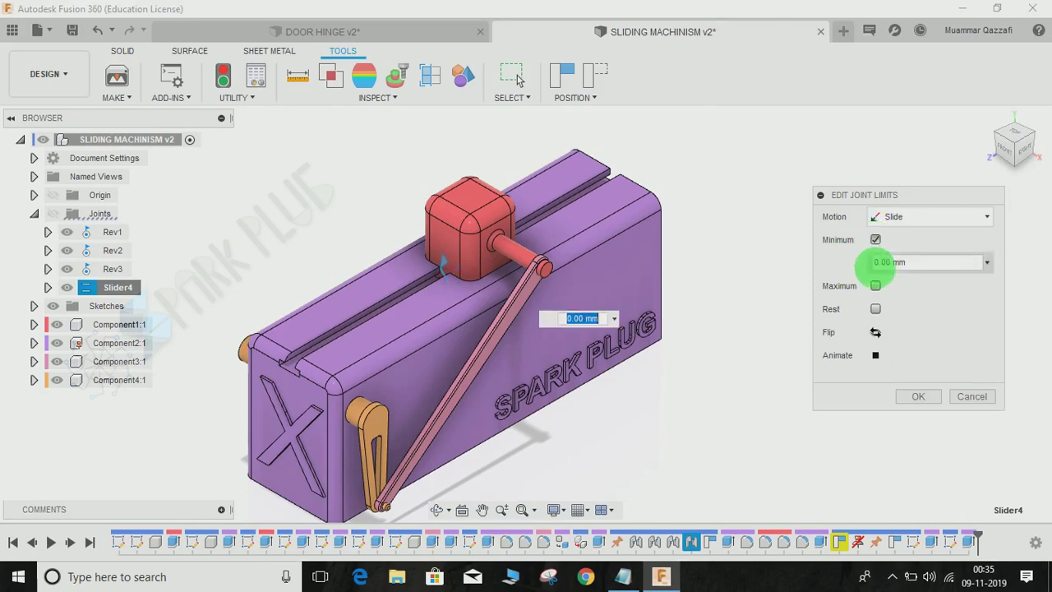
click(875, 286)
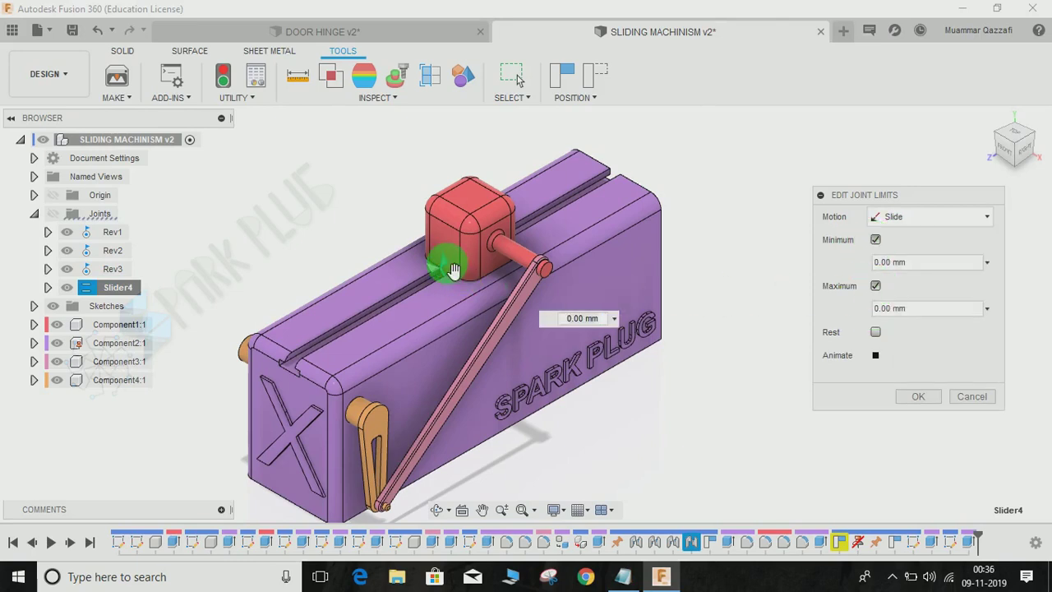
drag(446, 265, 524, 245)
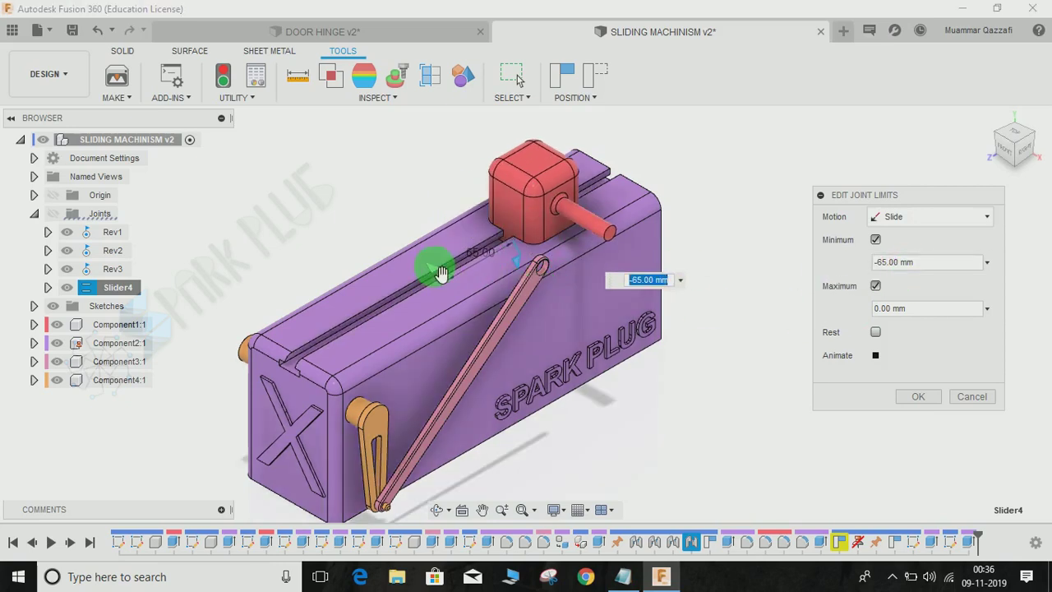
drag(442, 272, 417, 271)
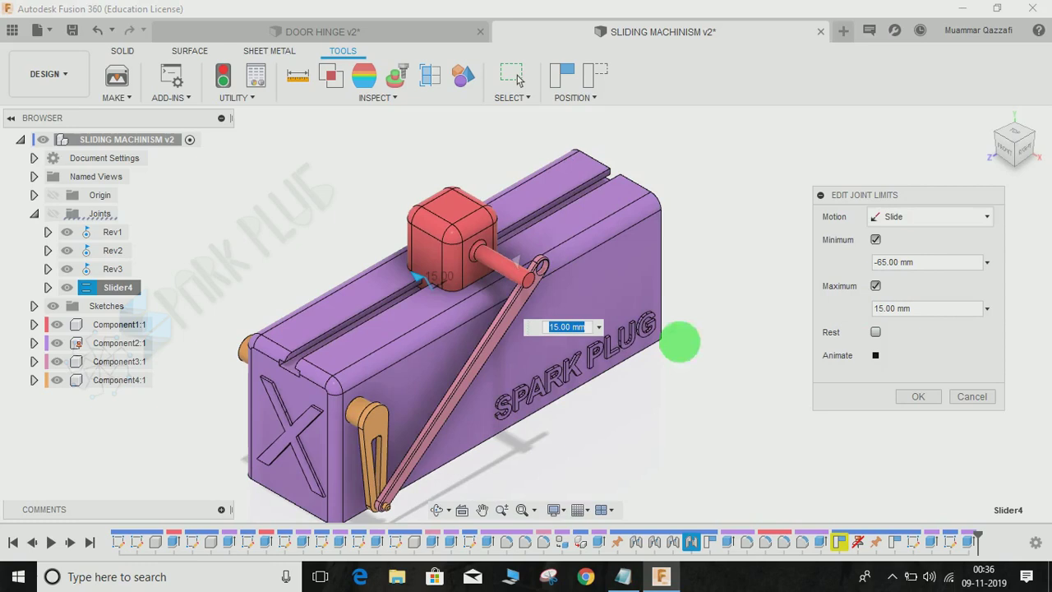
click(875, 356)
click(937, 396)
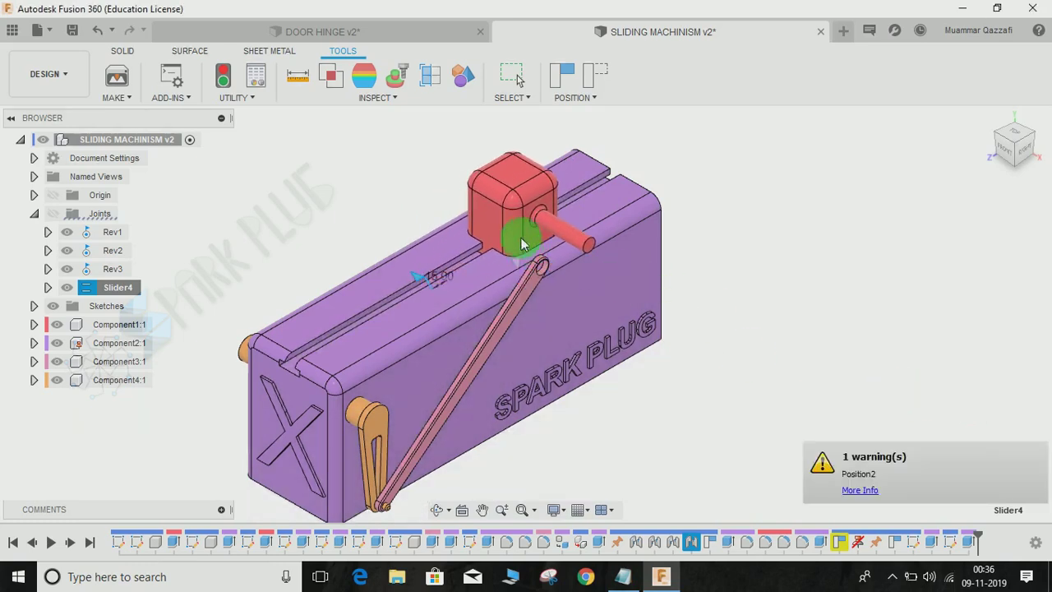
Drag the red block and the crank to check the slider stays between -65 and 15 mm.
mouse_move(512, 222)
mouse_down()
mouse_move(503, 230)
mouse_move(564, 208)
mouse_move(498, 242)
mouse_move(609, 198)
mouse_move(510, 242)
mouse_move(606, 212)
mouse_move(515, 252)
mouse_move(578, 220)
mouse_move(554, 236)
mouse_move(617, 219)
mouse_move(545, 242)
mouse_move(564, 258)
mouse_move(447, 442)
mouse_move(477, 383)
mouse_move(468, 419)
mouse_move(430, 428)
mouse_move(475, 423)
mouse_move(559, 241)
mouse_move(452, 298)
mouse_move(545, 197)
mouse_move(527, 237)
mouse_up()
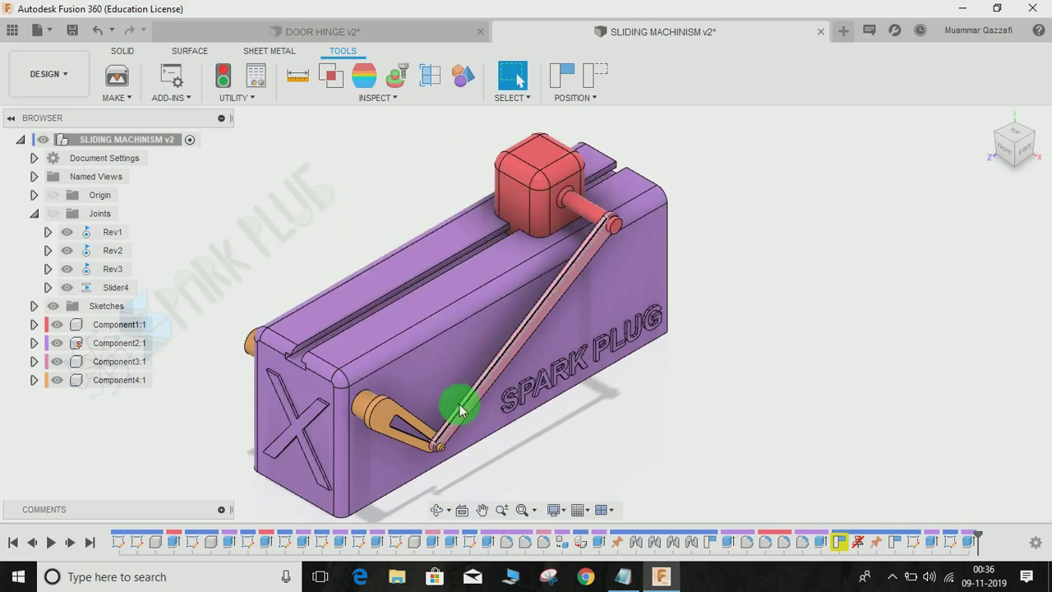
drag(397, 433, 403, 469)
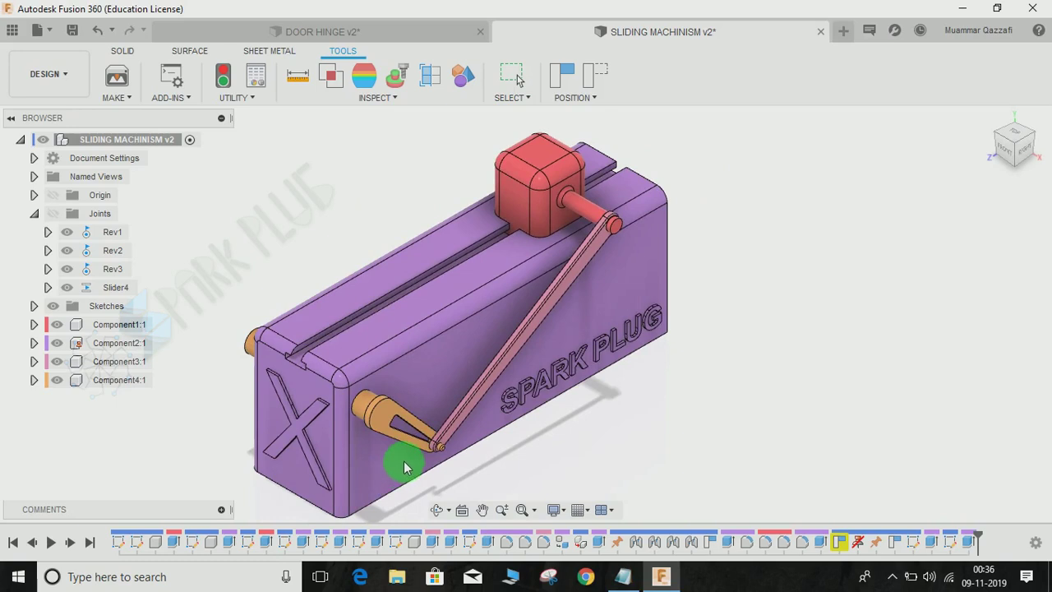
click(359, 229)
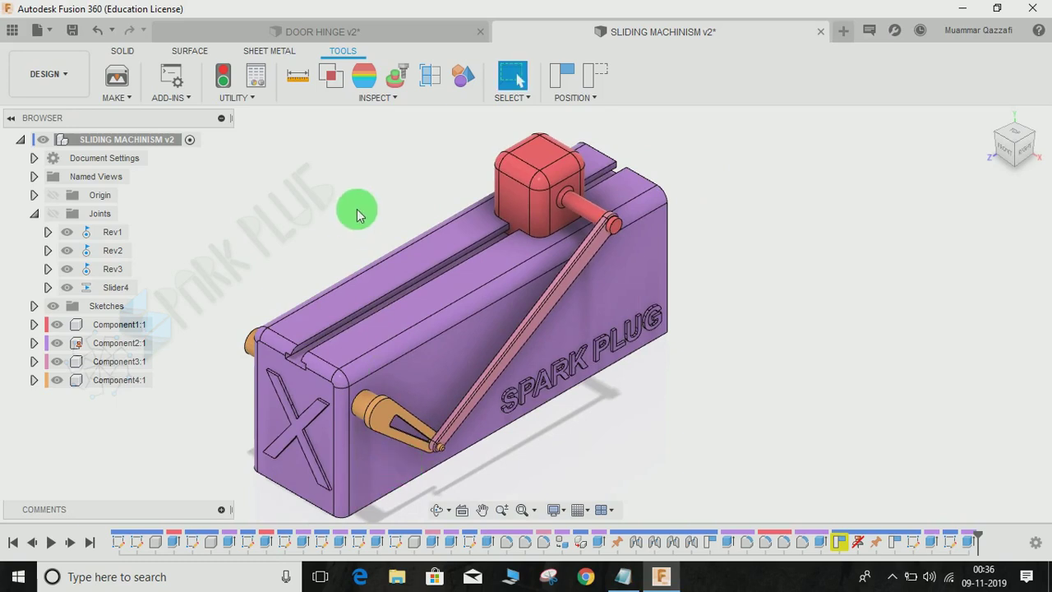